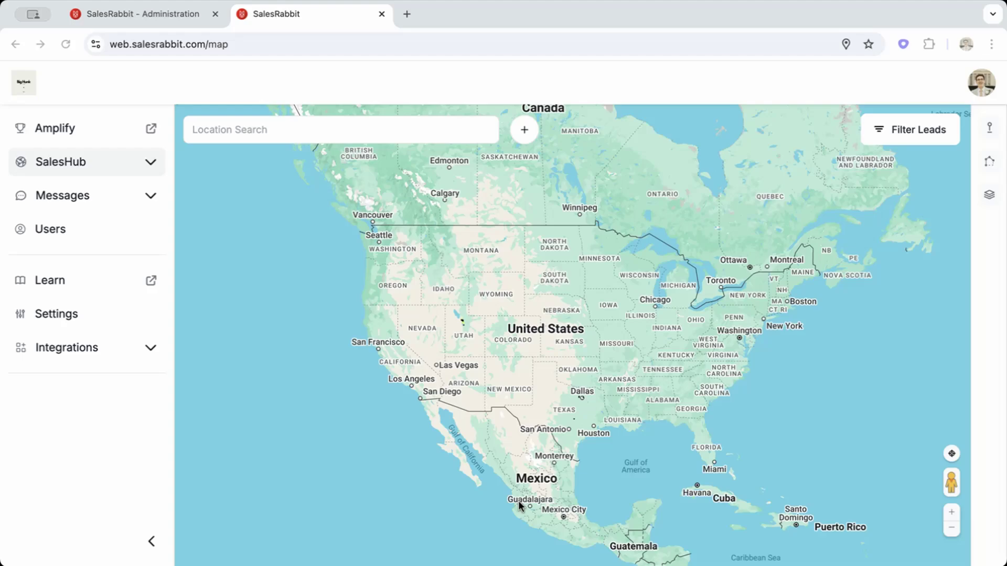
Open the SalesHub Import page and start a new leads import.
{"action": "left_click", "coordinate": [151, 166]}
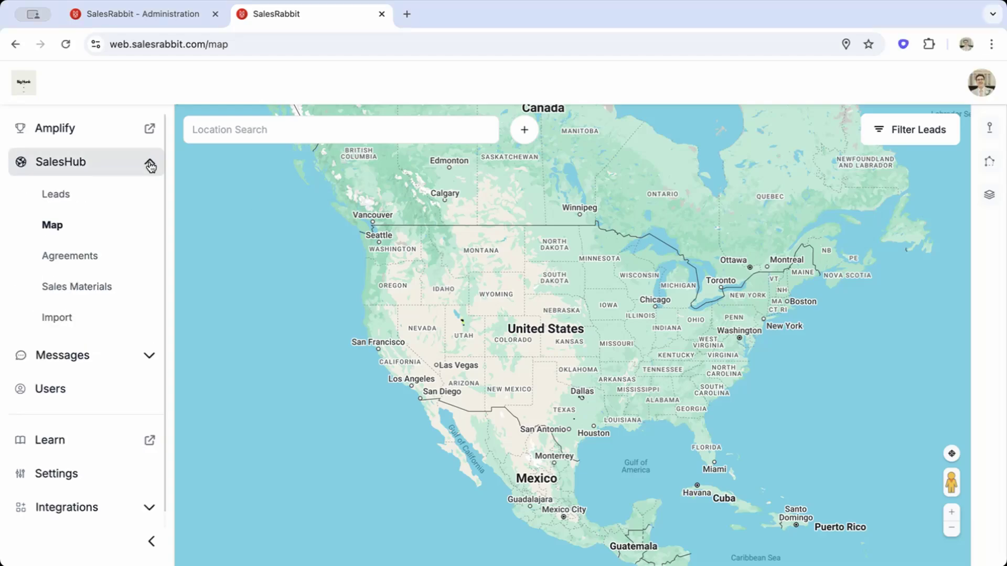
{"action": "left_click", "coordinate": [95, 324]}
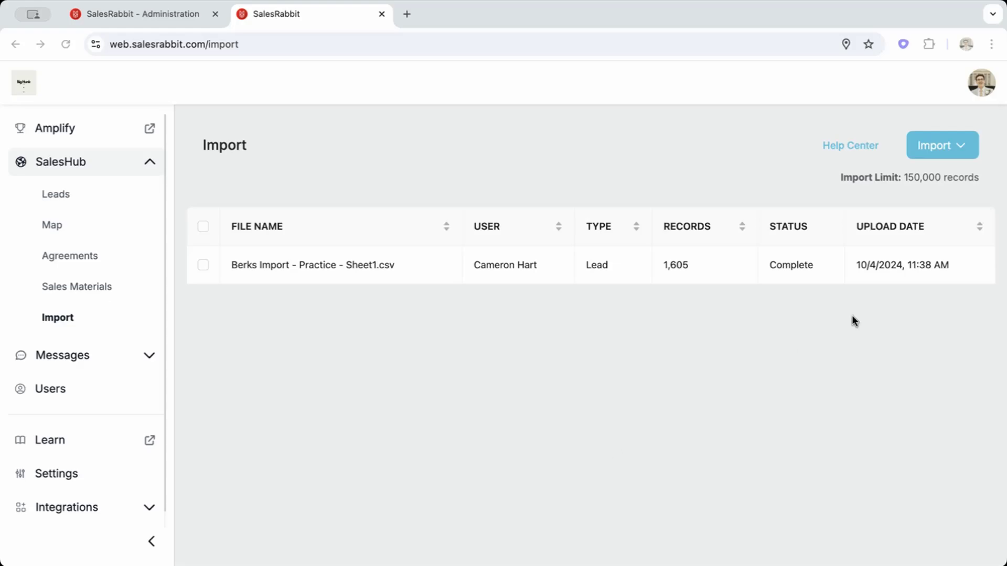
{"action": "left_click", "coordinate": [953, 147]}
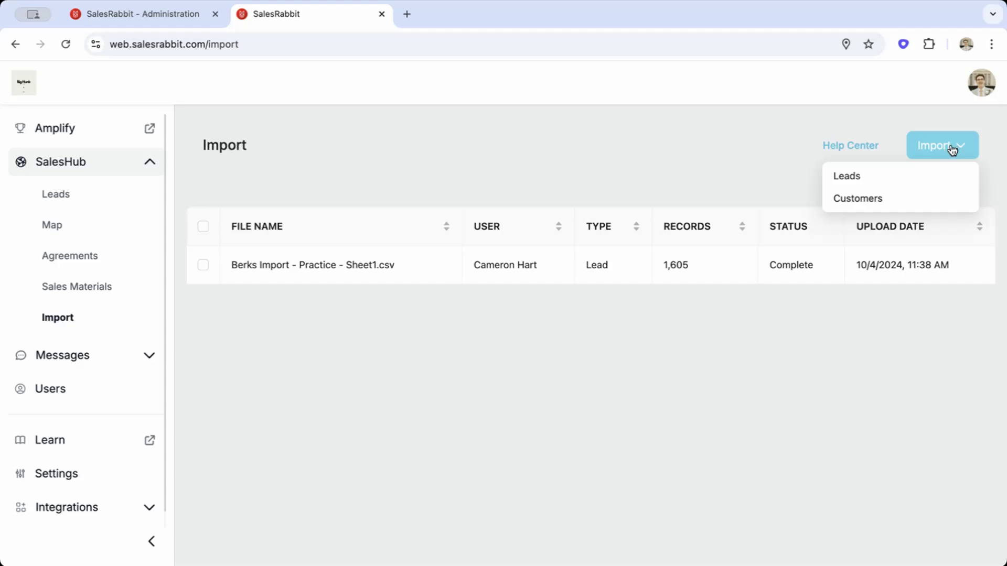
{"action": "left_click", "coordinate": [885, 178]}
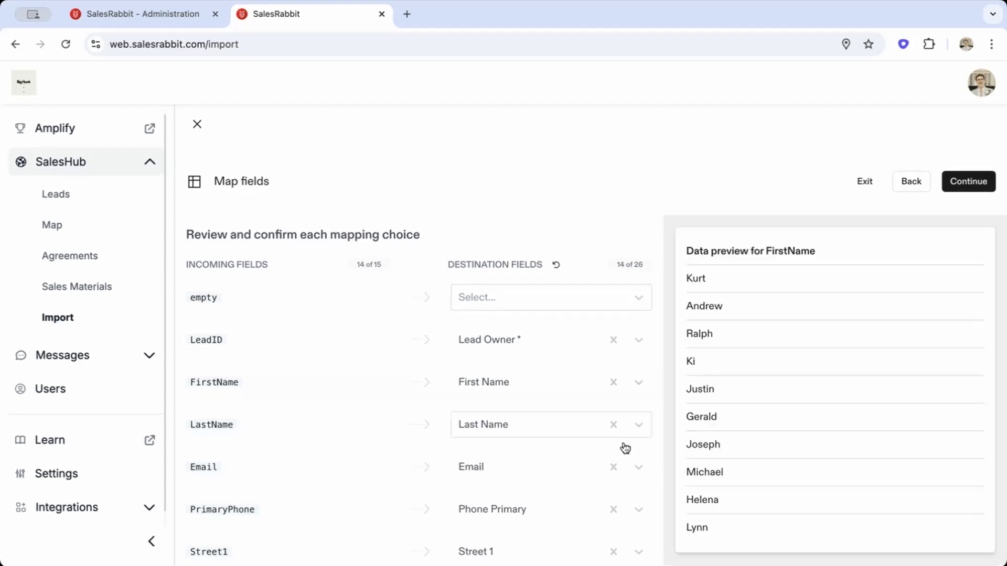
Review the suggested field mappings and examine the destination options offered for the Longitude and empty columns.
{"action": "scroll", "coordinate": [514, 498], "scroll_direction": "down", "scroll_amount": 1}
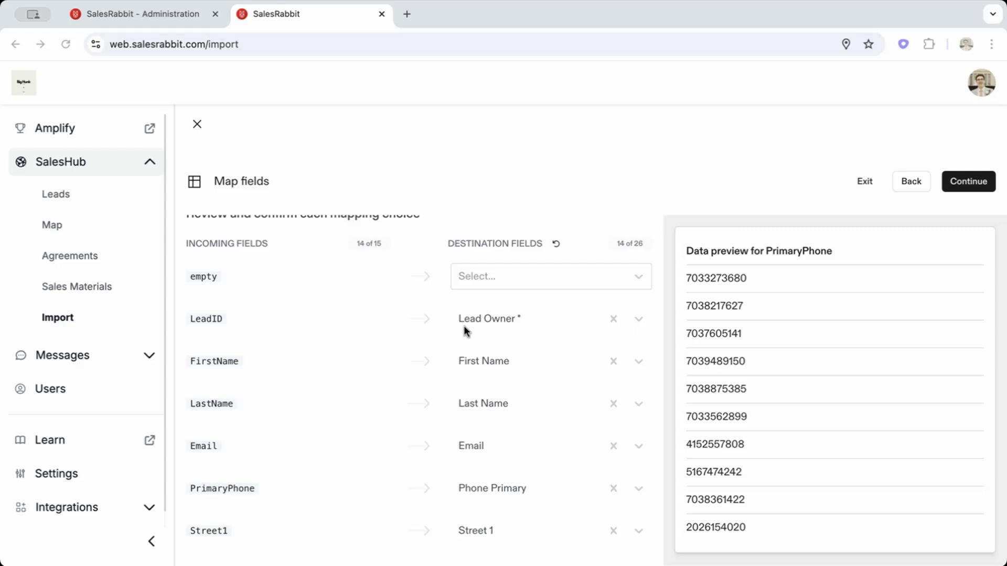
{"action": "scroll", "coordinate": [464, 328], "scroll_direction": "down", "scroll_amount": 6}
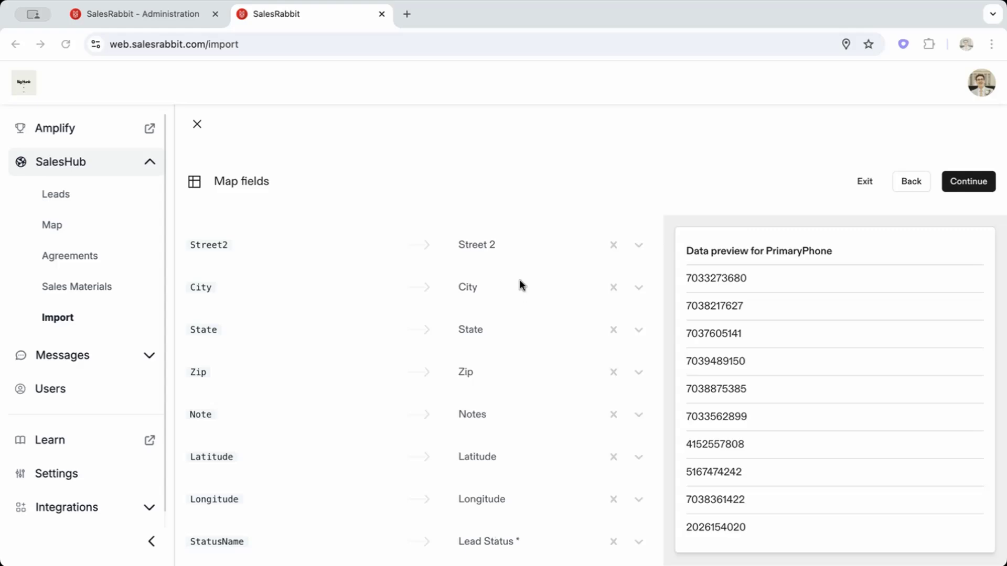
{"action": "scroll", "coordinate": [521, 285], "scroll_direction": "up", "scroll_amount": 7}
{"action": "scroll", "coordinate": [521, 285], "scroll_direction": "down", "scroll_amount": 2}
{"action": "scroll", "coordinate": [519, 279], "scroll_direction": "down", "scroll_amount": 2}
{"action": "scroll", "coordinate": [547, 391], "scroll_direction": "down", "scroll_amount": 2}
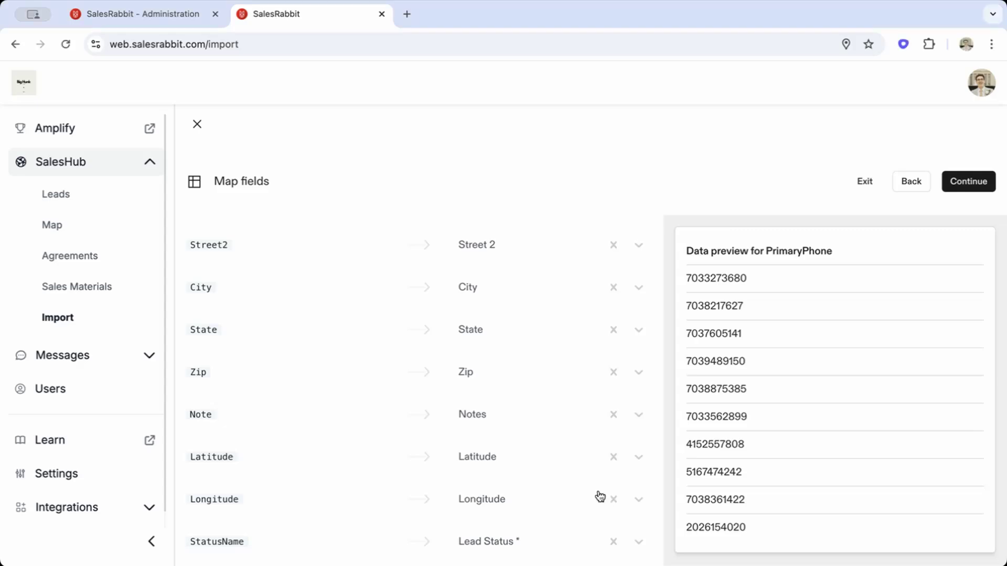
{"action": "left_click", "coordinate": [638, 502]}
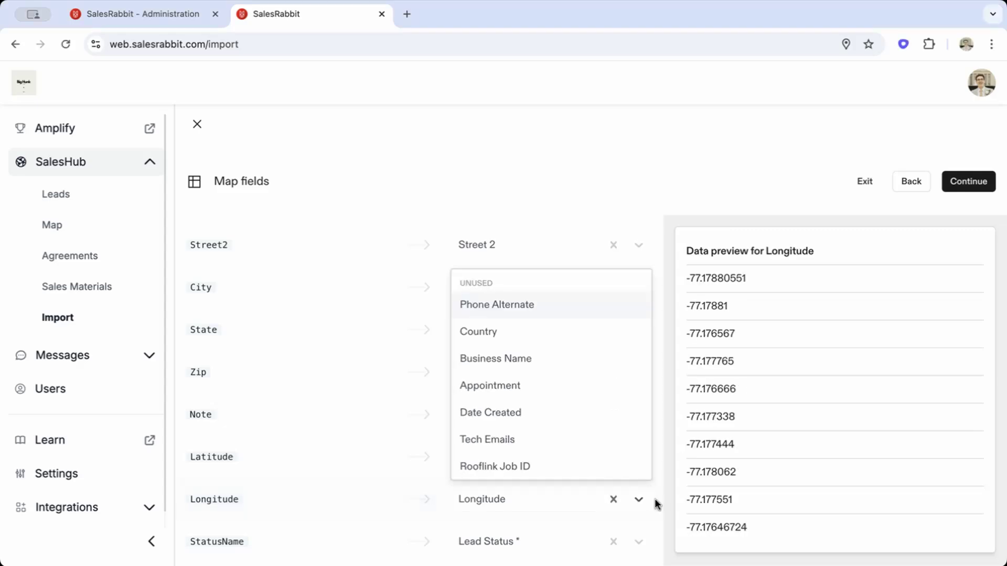
{"action": "scroll", "coordinate": [575, 344], "scroll_direction": "down", "scroll_amount": 1}
{"action": "scroll", "coordinate": [553, 440], "scroll_direction": "down", "scroll_amount": 10}
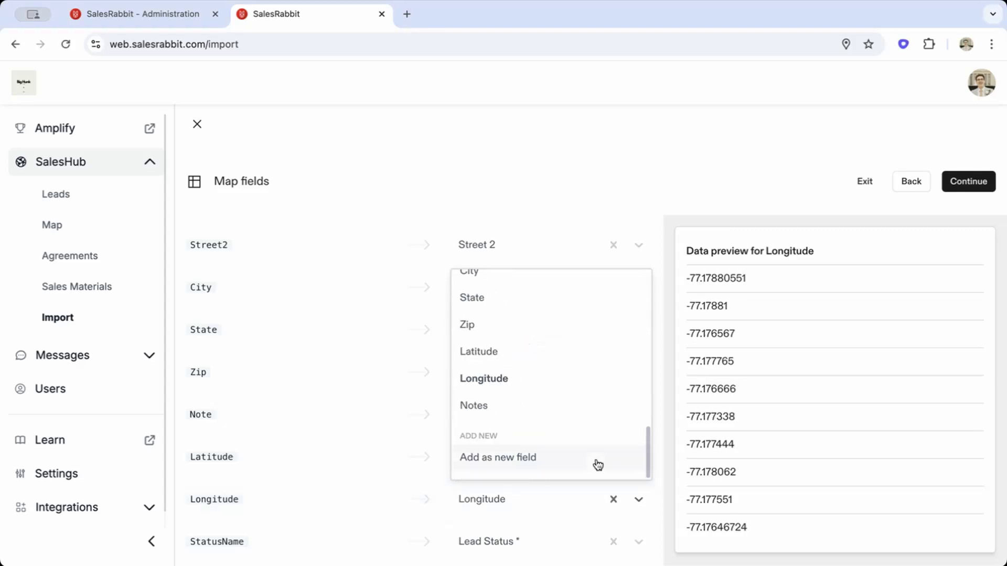
{"action": "scroll", "coordinate": [556, 356], "scroll_direction": "up", "scroll_amount": 8}
{"action": "left_click", "coordinate": [591, 167]}
{"action": "scroll", "coordinate": [527, 396], "scroll_direction": "up", "scroll_amount": 5}
{"action": "left_click", "coordinate": [580, 298]}
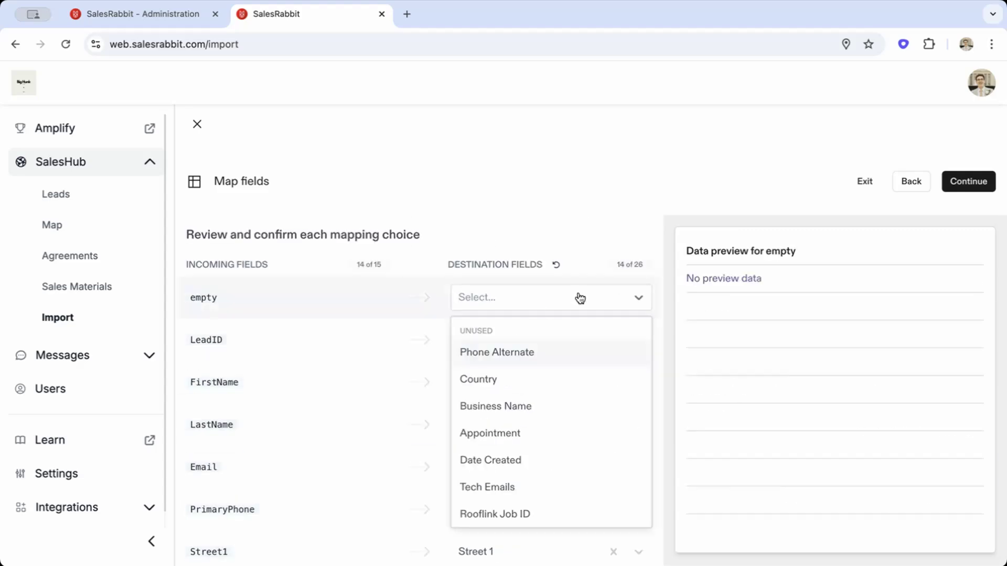
{"action": "left_click", "coordinate": [558, 212]}
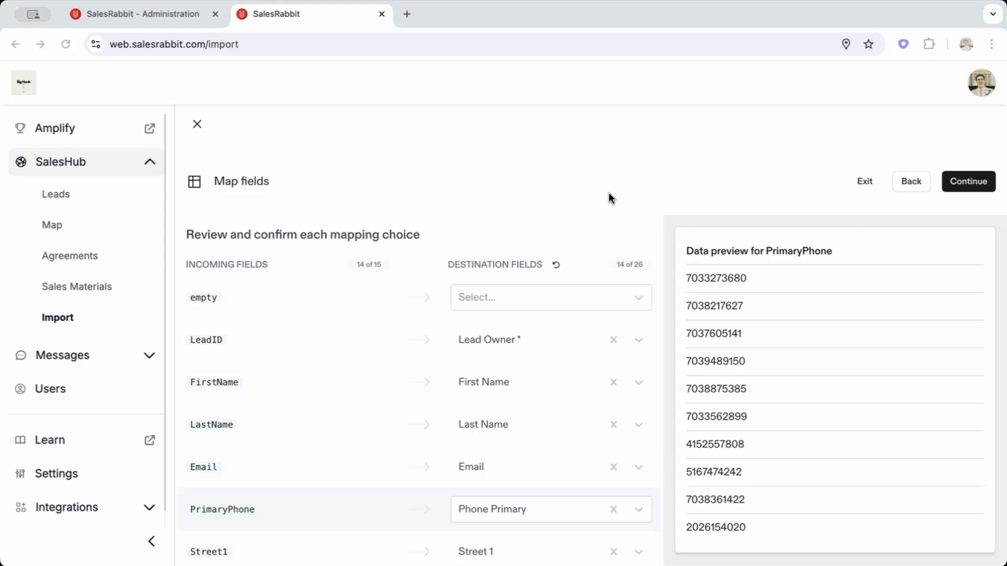
Accept the field mapping and check the Lead Owner and Lead Status errors in the first row.
{"action": "left_click", "coordinate": [968, 184]}
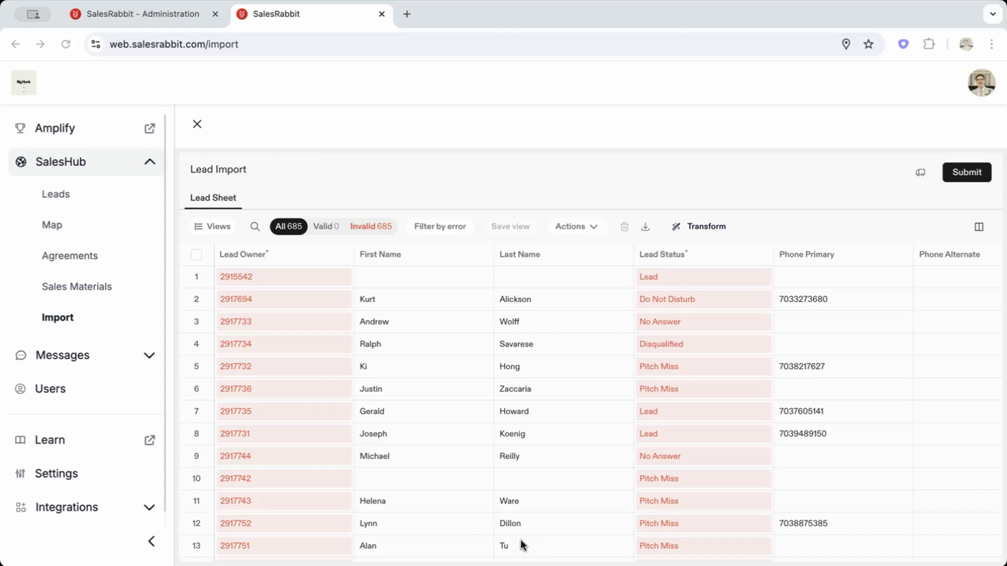
{"action": "mouse_move", "coordinate": [274, 278]}
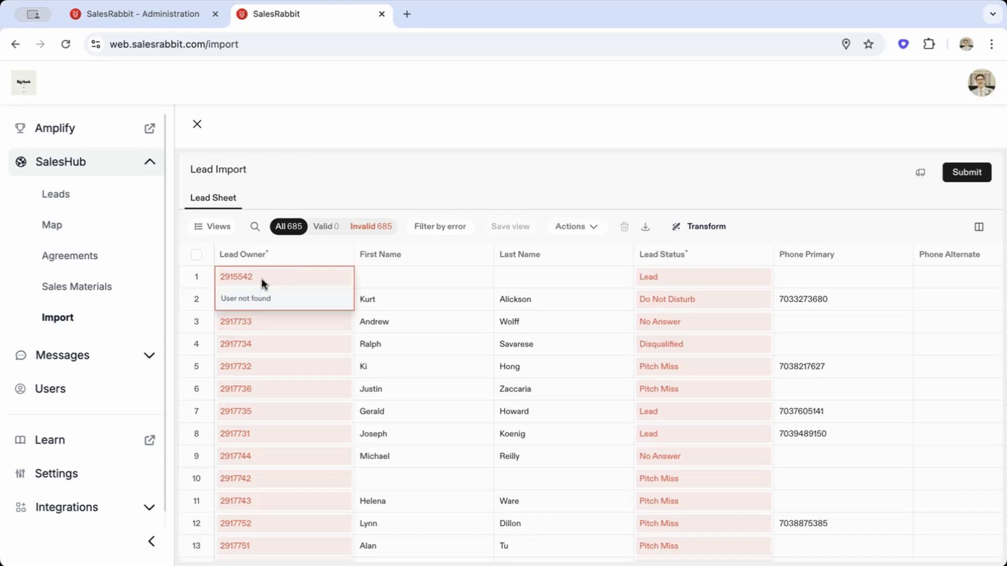
{"action": "mouse_move", "coordinate": [674, 279]}
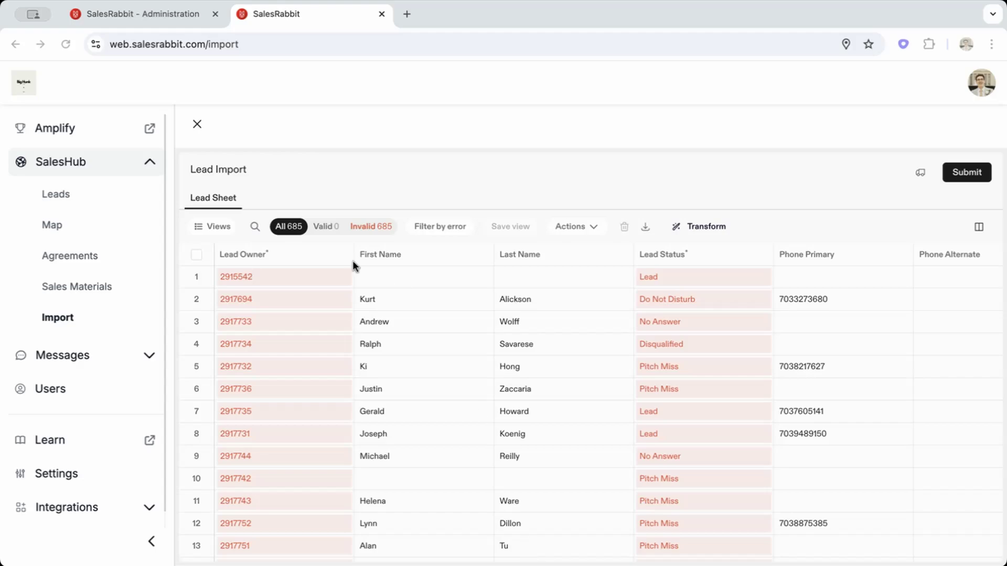
Set the Lead Status of the first row in the lead sheet to Not Home AM.
{"action": "double_click", "coordinate": [258, 276]}
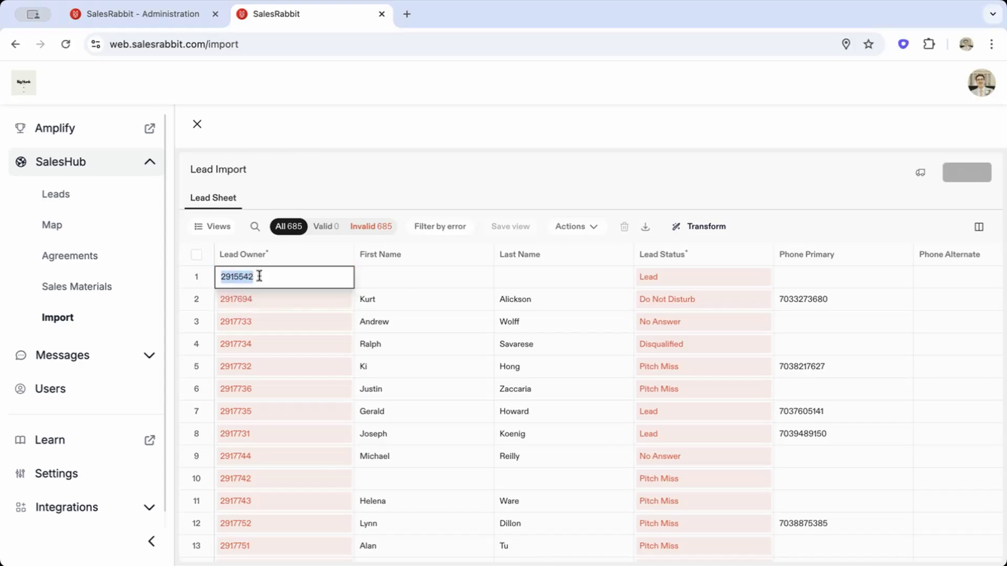
{"action": "double_click", "coordinate": [667, 277]}
{"action": "type", "text": "N"}
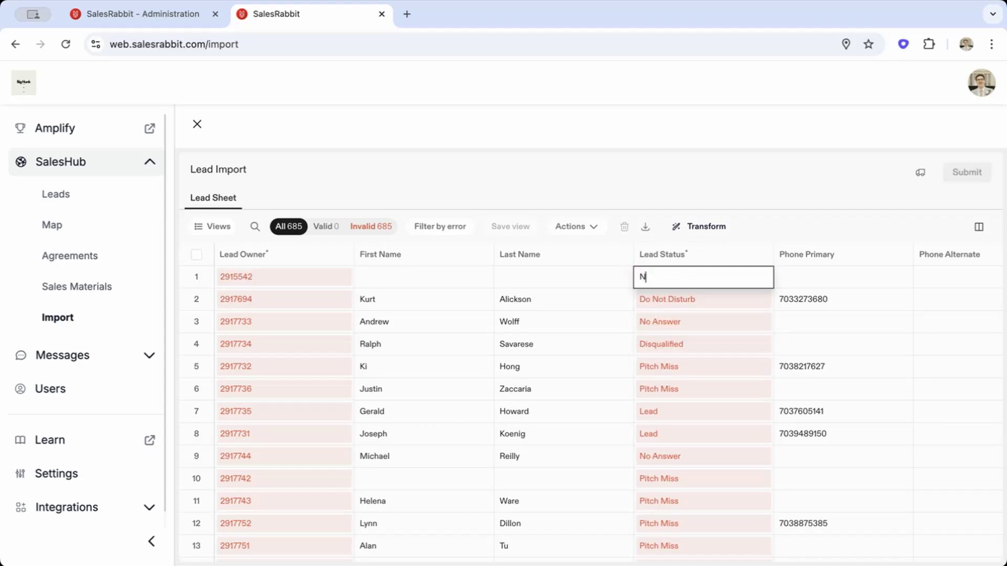
{"action": "type", "text": "ot Home"}
{"action": "left_click", "coordinate": [711, 170]}
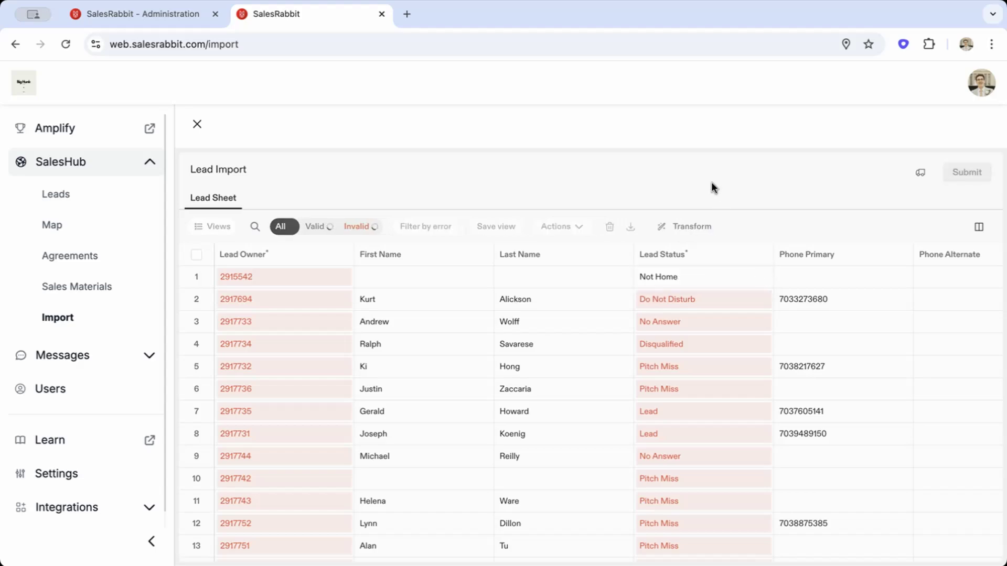
{"action": "mouse_move", "coordinate": [653, 279]}
{"action": "double_click", "coordinate": [688, 276]}
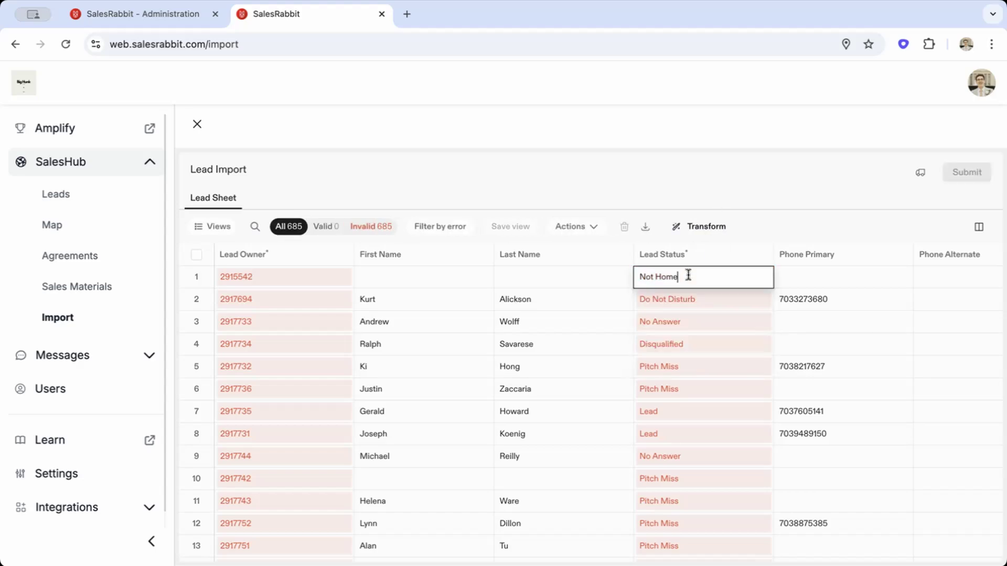
{"action": "type", "text": "AM"}
{"action": "left_click", "coordinate": [739, 165]}
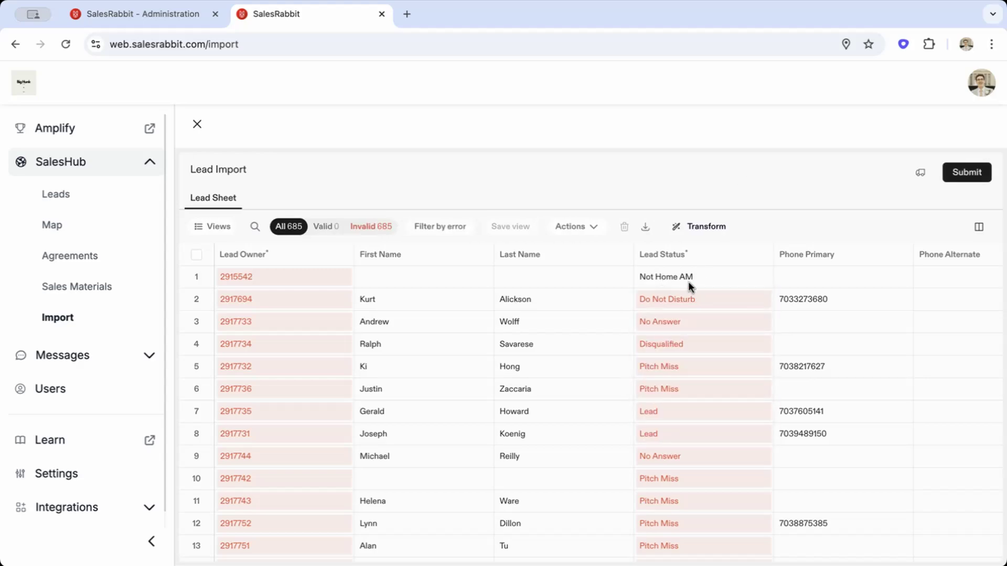
Replace the first row's Lead Owner ID with the owner's full name.
{"action": "double_click", "coordinate": [272, 276]}
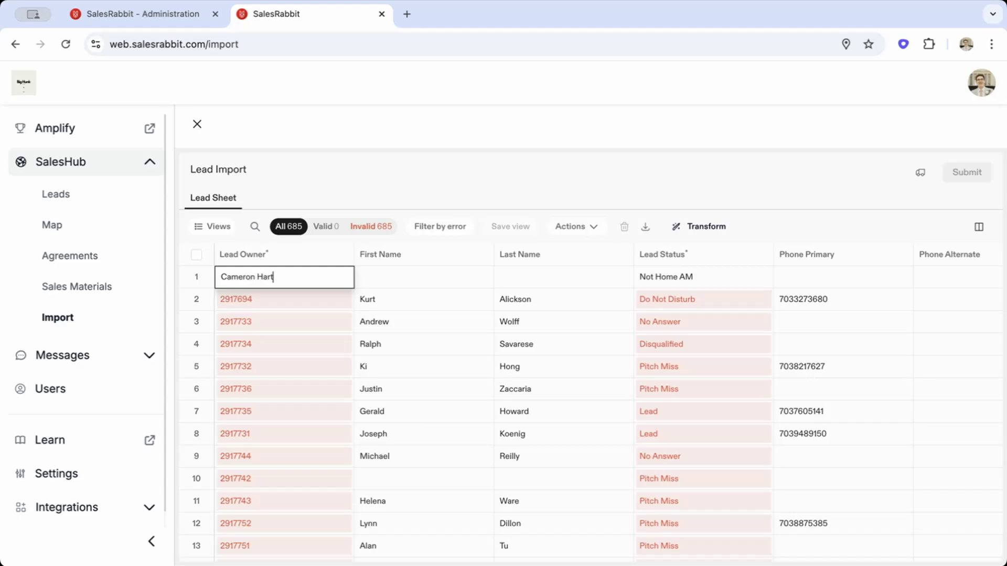
{"action": "key", "text": "Return"}
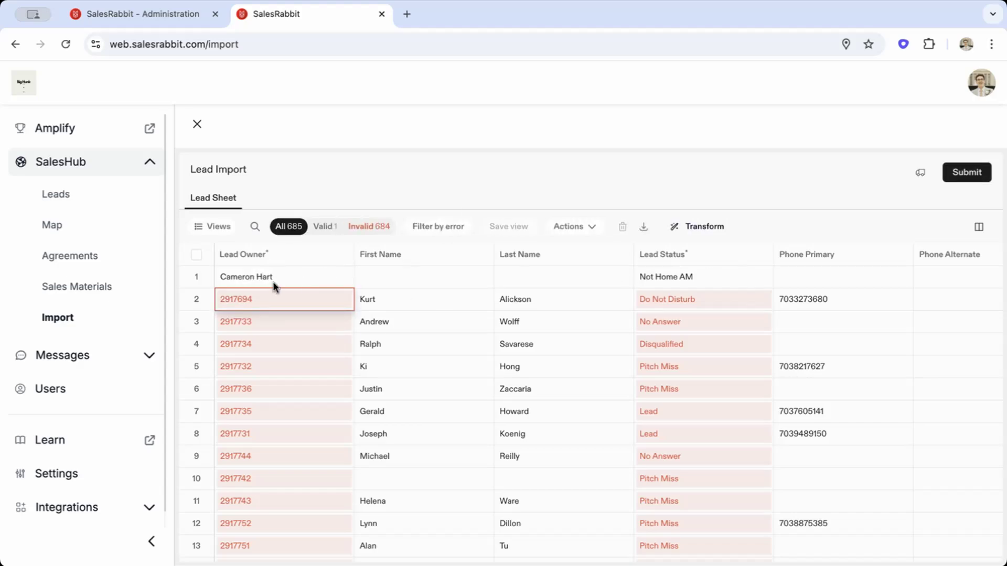
Replace all exact matches of "Lead" in the Lead Status column with "Not Home AM".
{"action": "scroll", "coordinate": [756, 277], "scroll_direction": "right", "scroll_amount": 2}
{"action": "scroll", "coordinate": [756, 276], "scroll_direction": "left", "scroll_amount": 2}
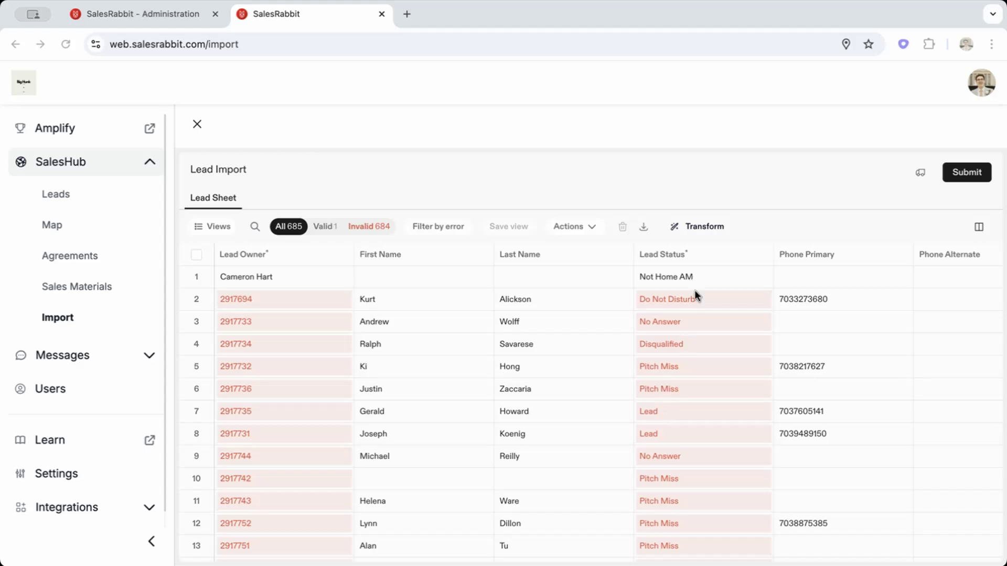
{"action": "left_click", "coordinate": [681, 411]}
{"action": "mouse_move", "coordinate": [734, 252]}
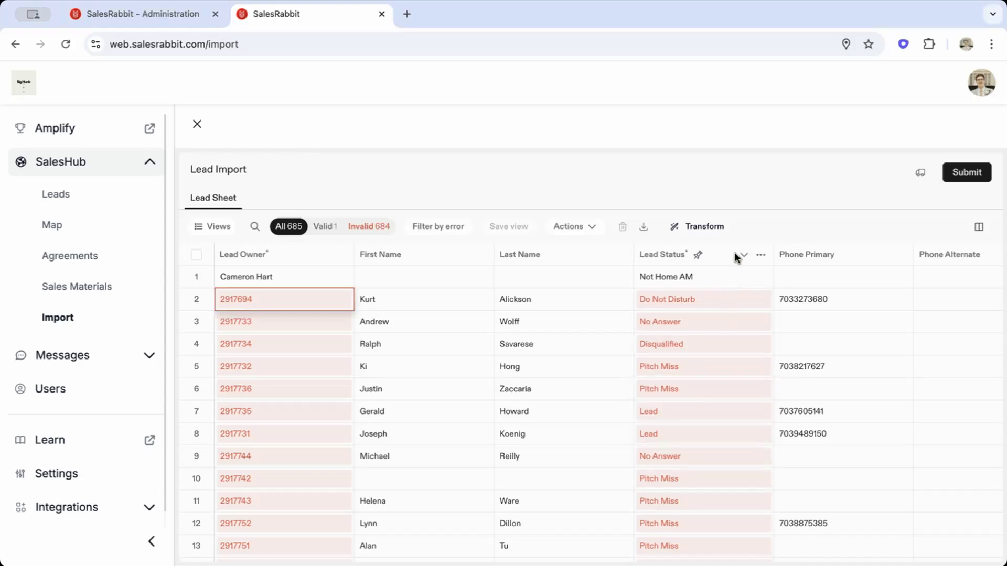
{"action": "left_click", "coordinate": [762, 256]}
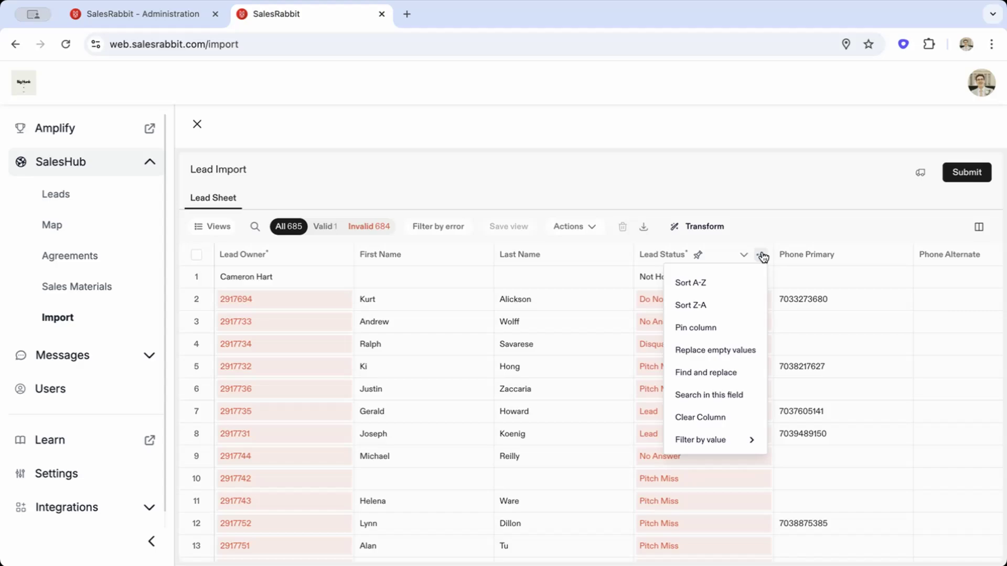
{"action": "left_click", "coordinate": [717, 375]}
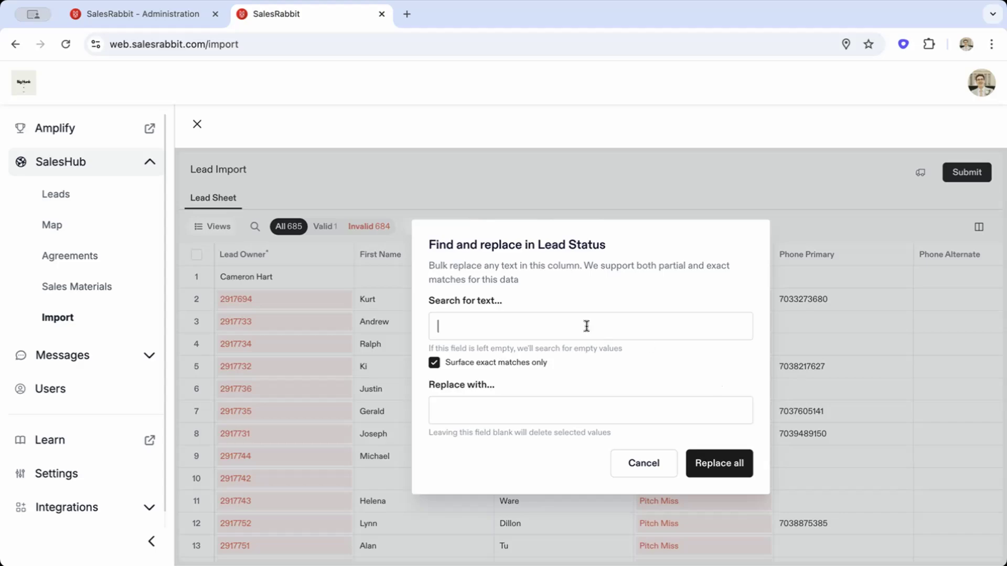
{"action": "type", "text": "Lead"}
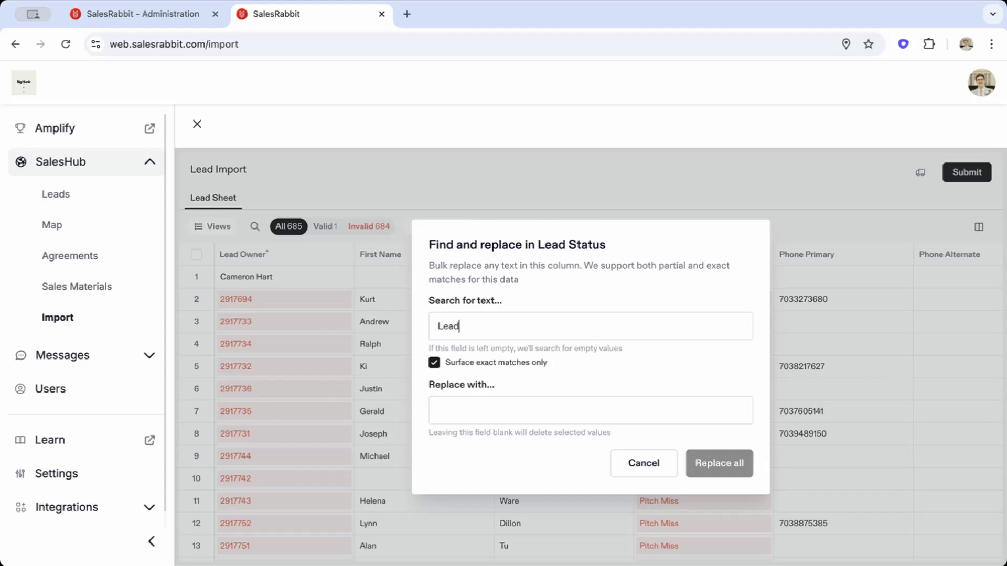
{"action": "left_click", "coordinate": [485, 411]}
{"action": "type", "text": "Not"}
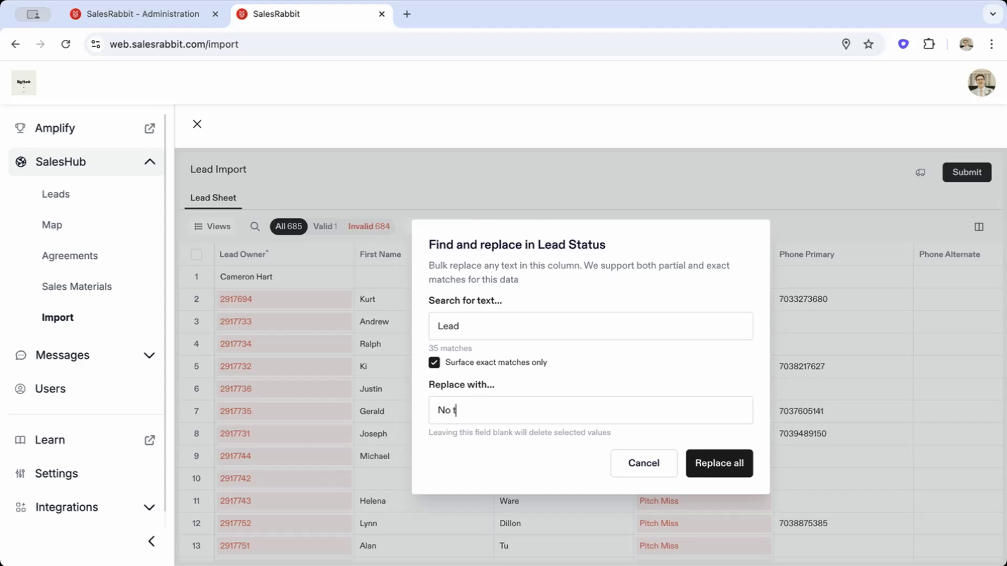
{"action": "type", "text": " Home AM"}
{"action": "left_click", "coordinate": [731, 465]}
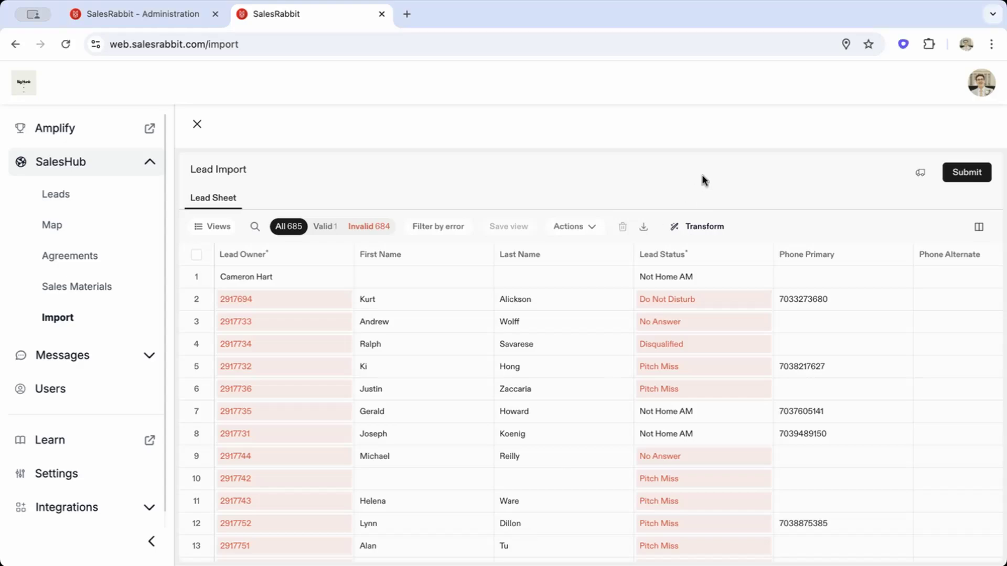
Submit the lead sheet and confirm the data upload.
{"action": "left_click", "coordinate": [969, 173]}
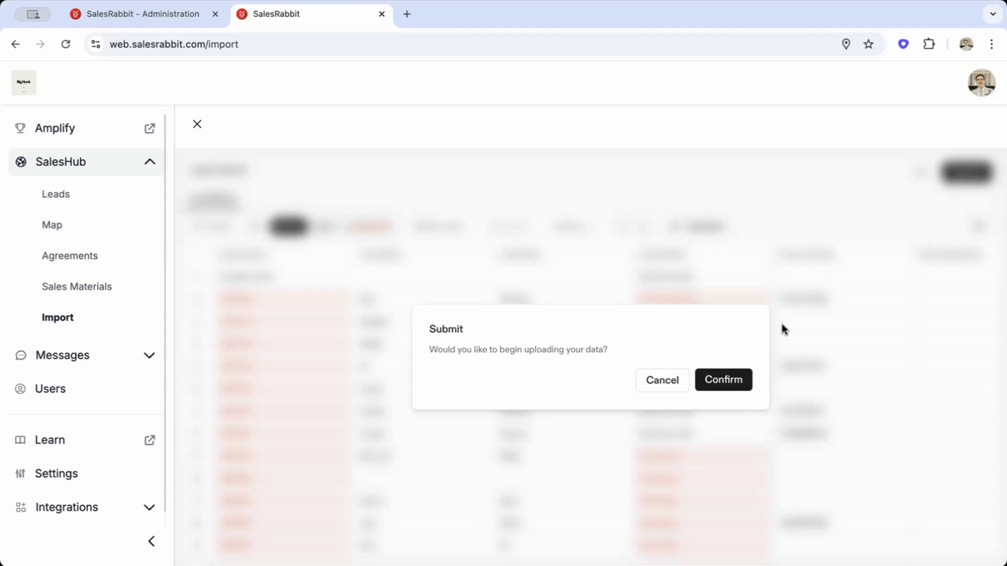
{"action": "left_click", "coordinate": [723, 380]}
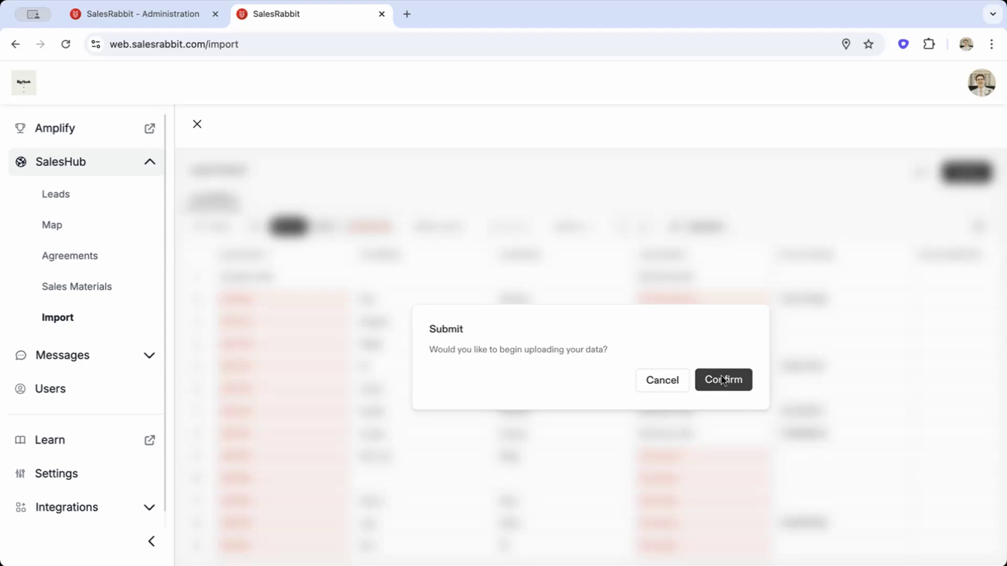